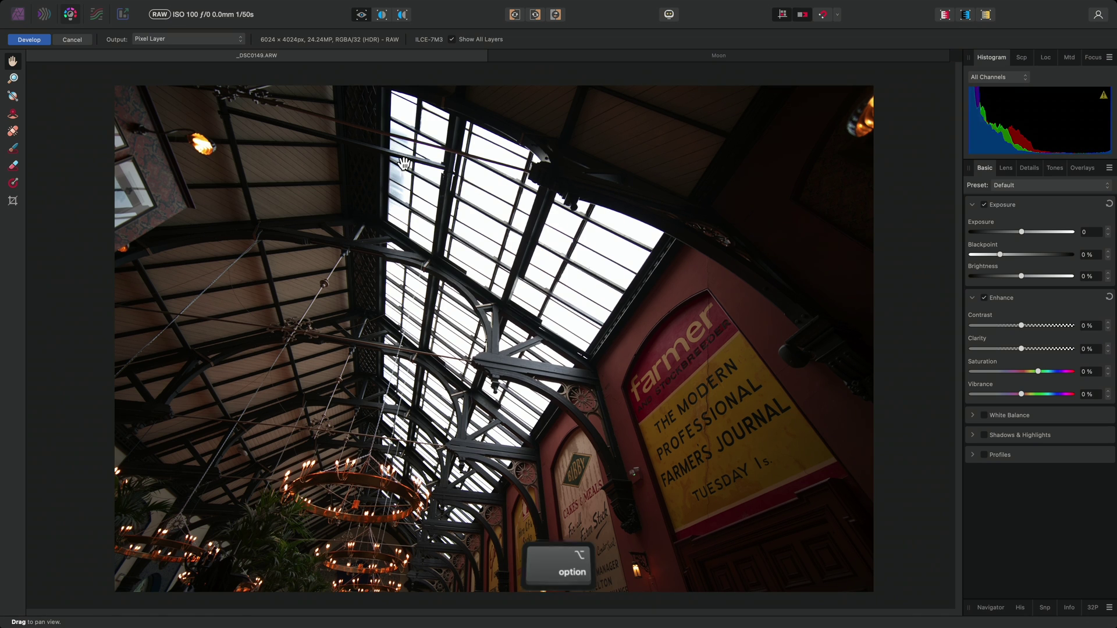
Enable the lens Defringe correction on the raw photo to remove the blue fringing along the skylight's window bars.
scroll(422, 168, "up", 10)
scroll(422, 168, "up", 6)
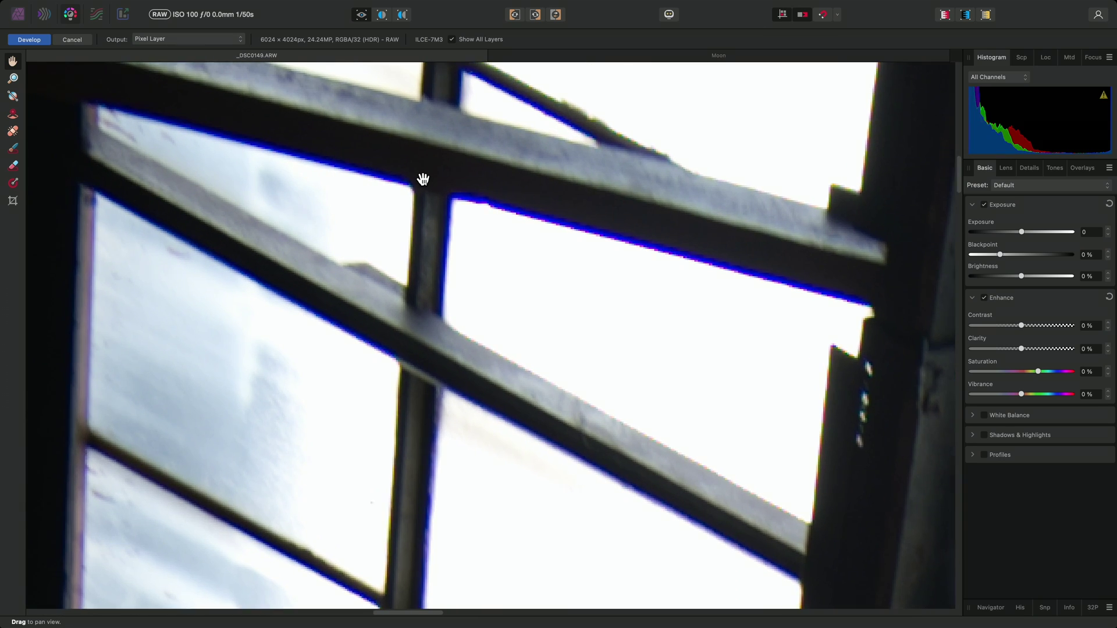
left_click_drag(424, 180, 267, 157)
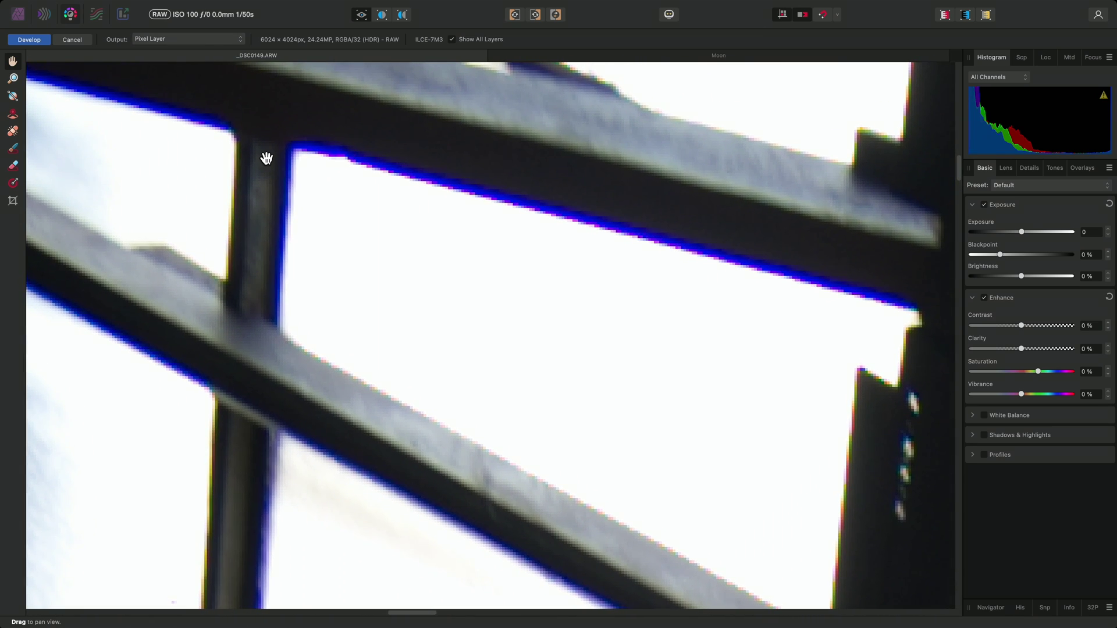
left_click(1009, 169)
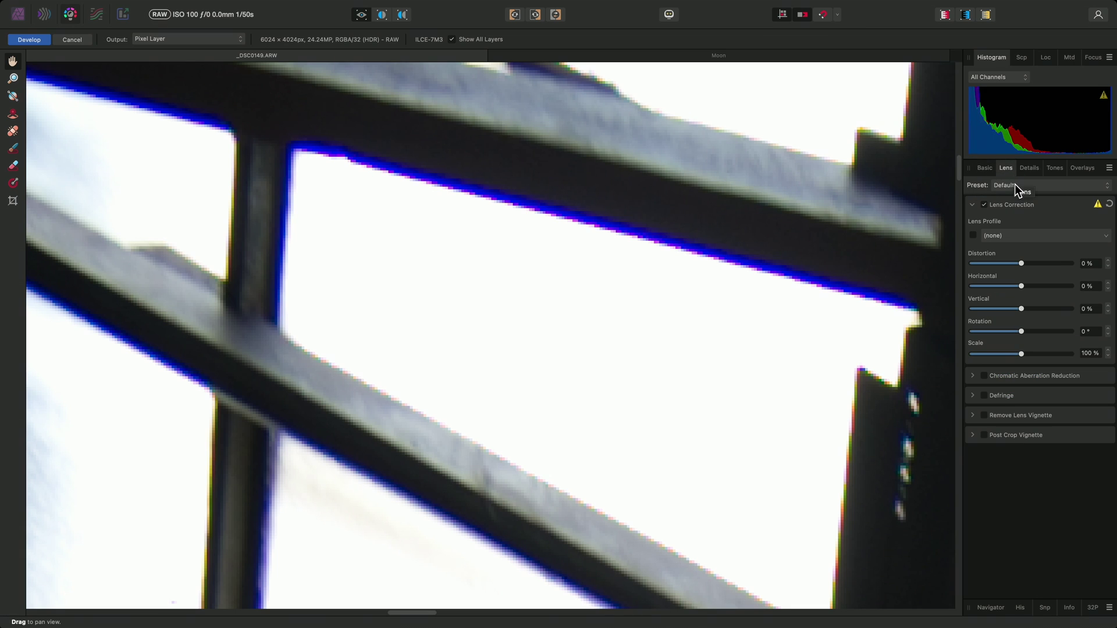
left_click(1006, 398)
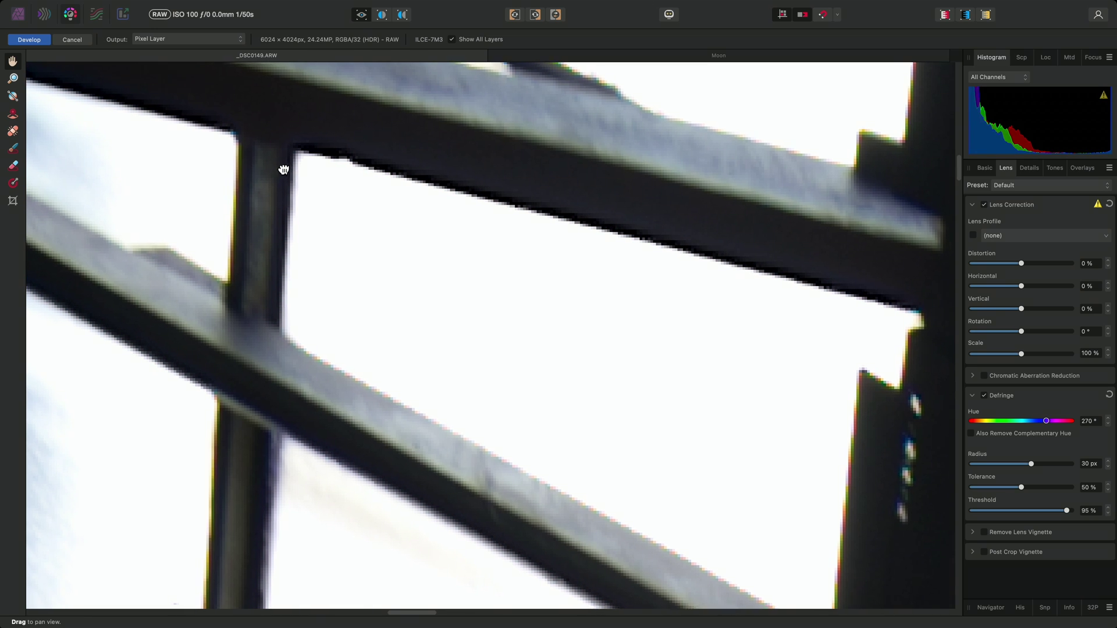
Set the Defringe threshold to 53% to treat the remaining fringing on the leftmost skylight panes.
left_click_drag(282, 167, 629, 395)
left_click_drag(429, 396, 658, 355)
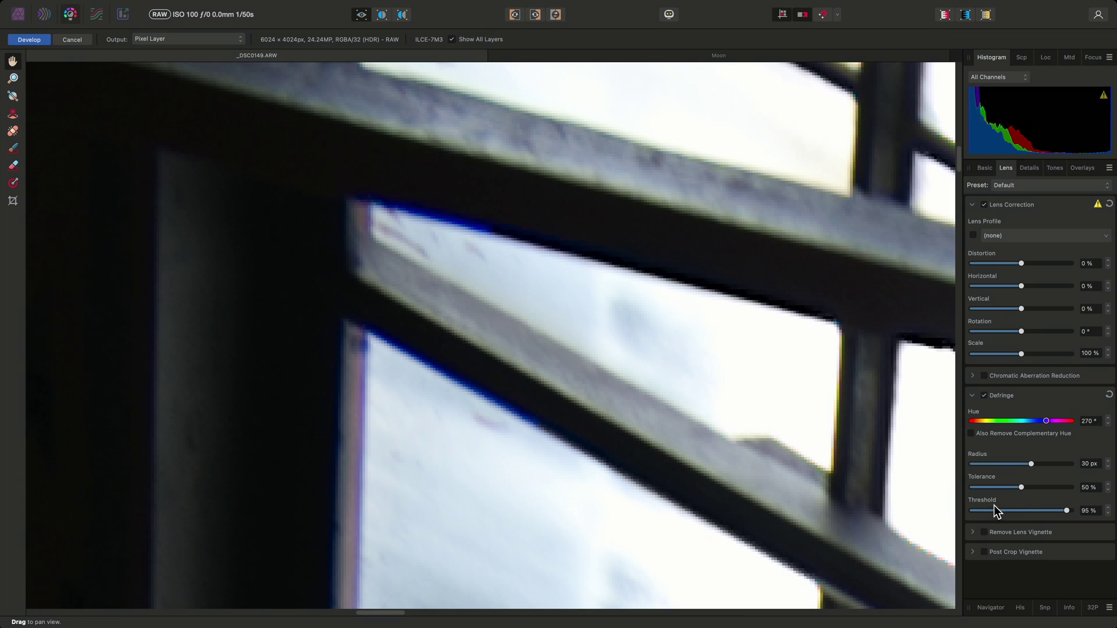
left_click_drag(1067, 512, 1042, 512)
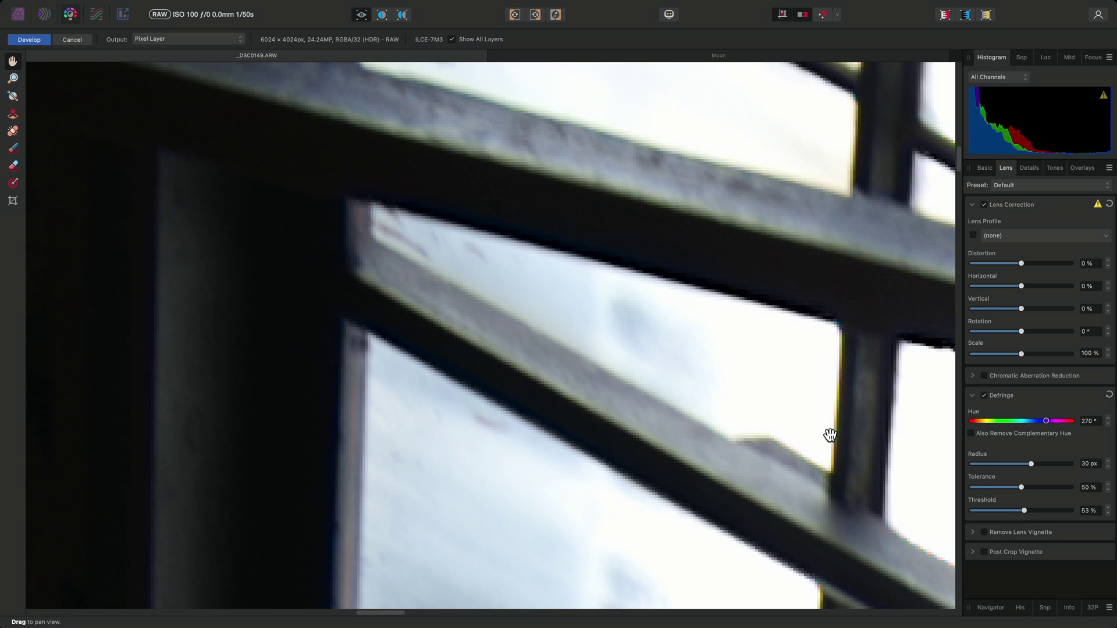
Include complementary hue removal in Defringe, with tolerance at 96% and hue at 51.3°, and check the window edges.
left_click_drag(830, 436, 558, 360)
left_click_drag(873, 401, 374, 327)
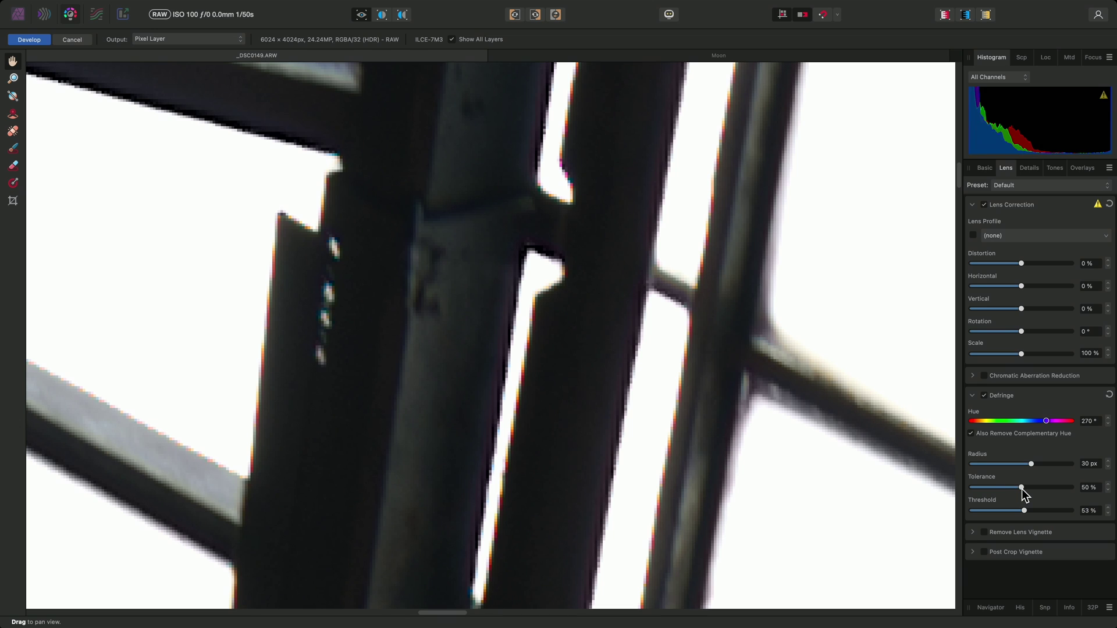
left_click_drag(1023, 490, 1067, 491)
left_click_drag(1047, 426, 988, 425)
scroll(389, 319, "left", 10)
scroll(412, 285, "left", 10)
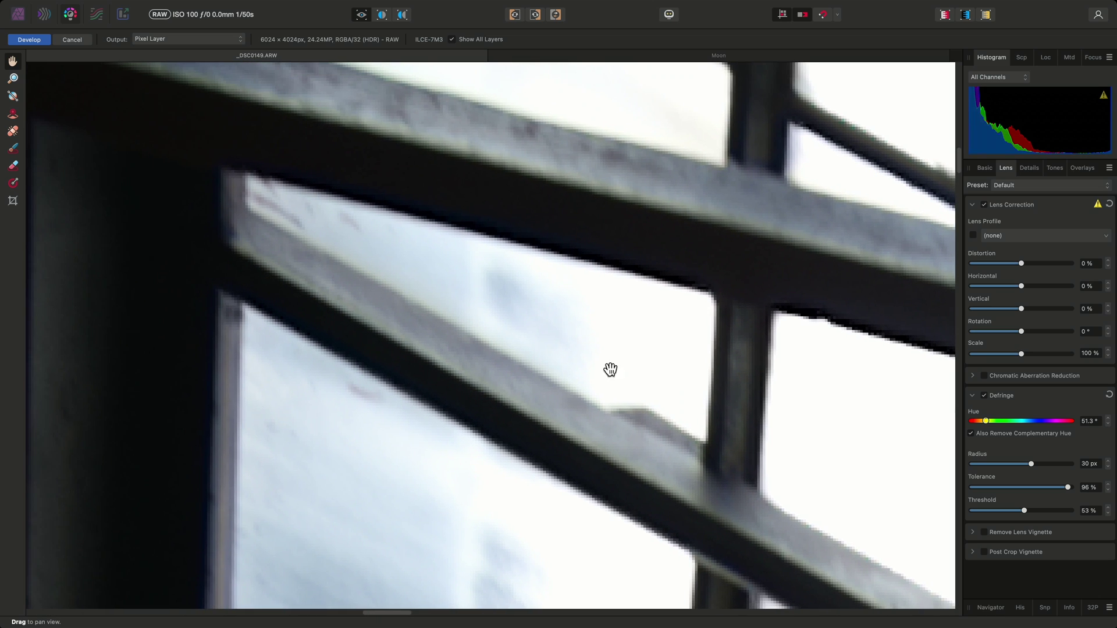
scroll(677, 242, "up", 10)
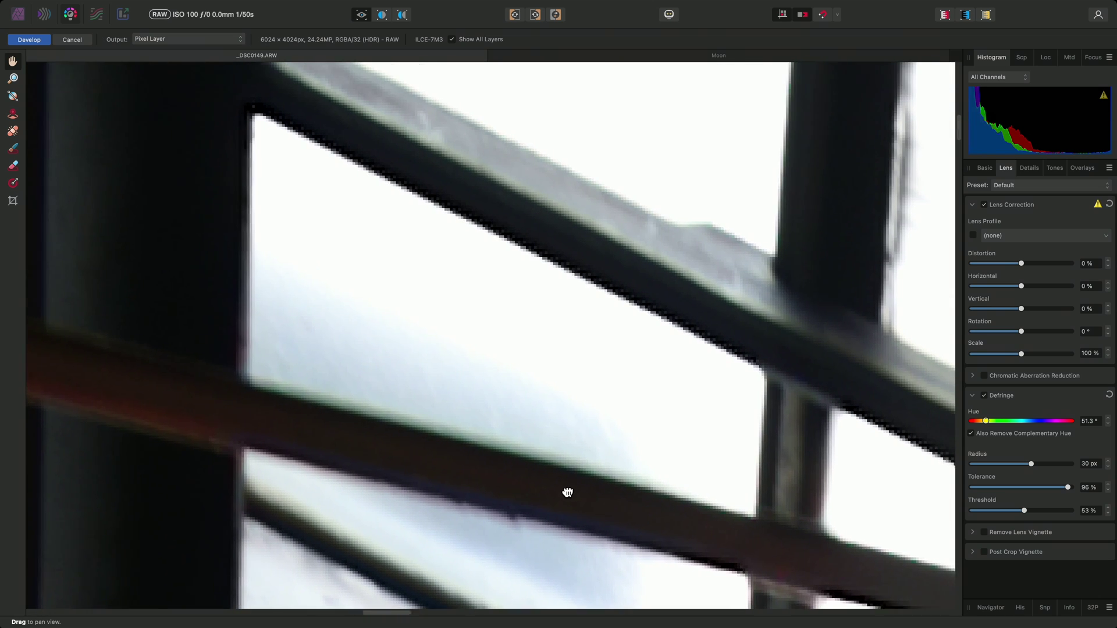
Enable the Shadows & Highlights adjustment with highlights at -73% and shadows at 24%.
key("super+0")
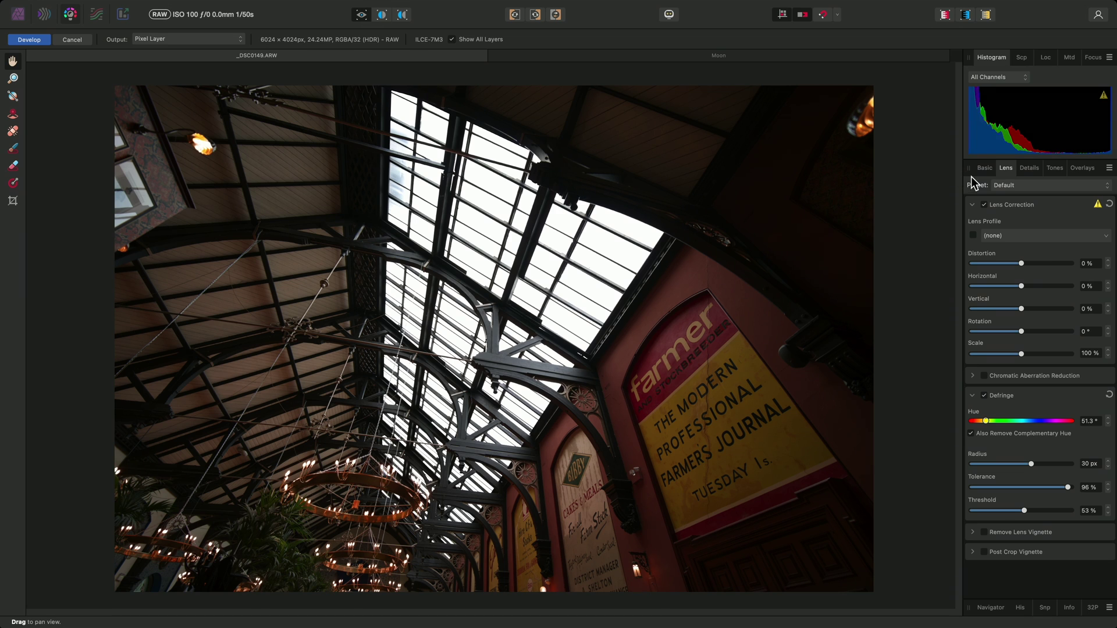
left_click(984, 168)
left_click(1005, 435)
left_click_drag(1021, 484, 1031, 461)
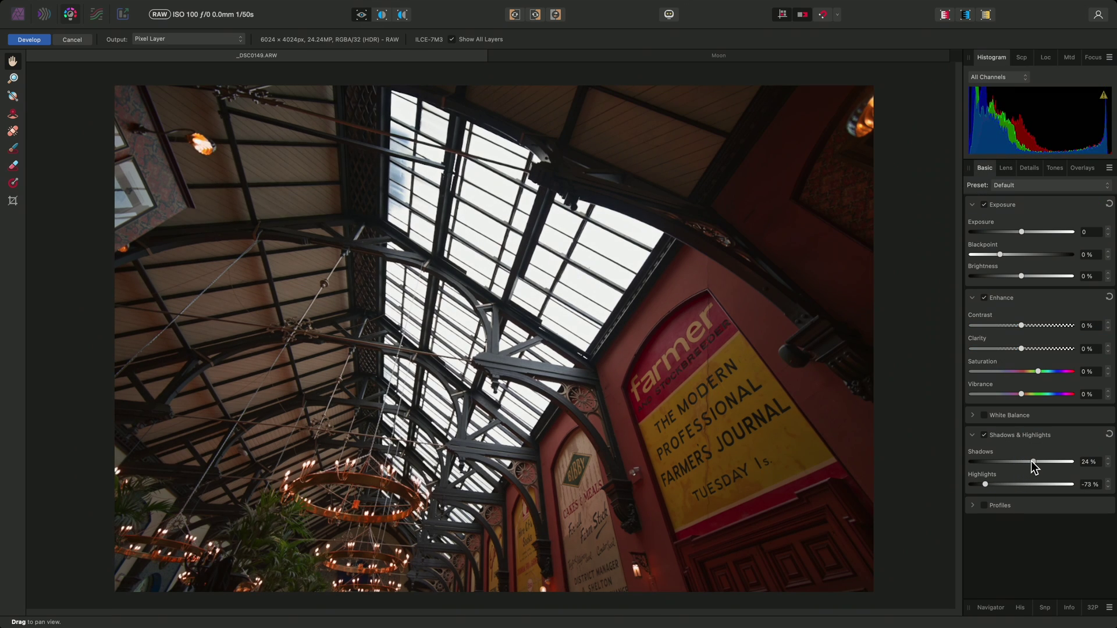
Set the clarity to 80% and the brightness to 5%, and develop the raw photo.
left_click_drag(1021, 348, 1062, 348)
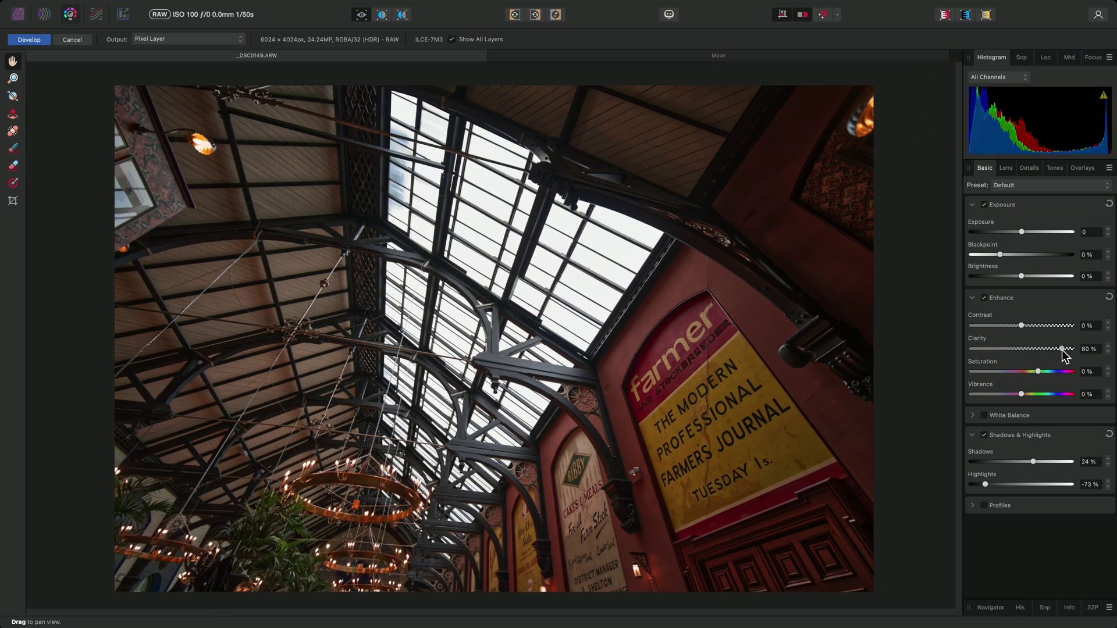
left_click_drag(1022, 276, 1031, 276)
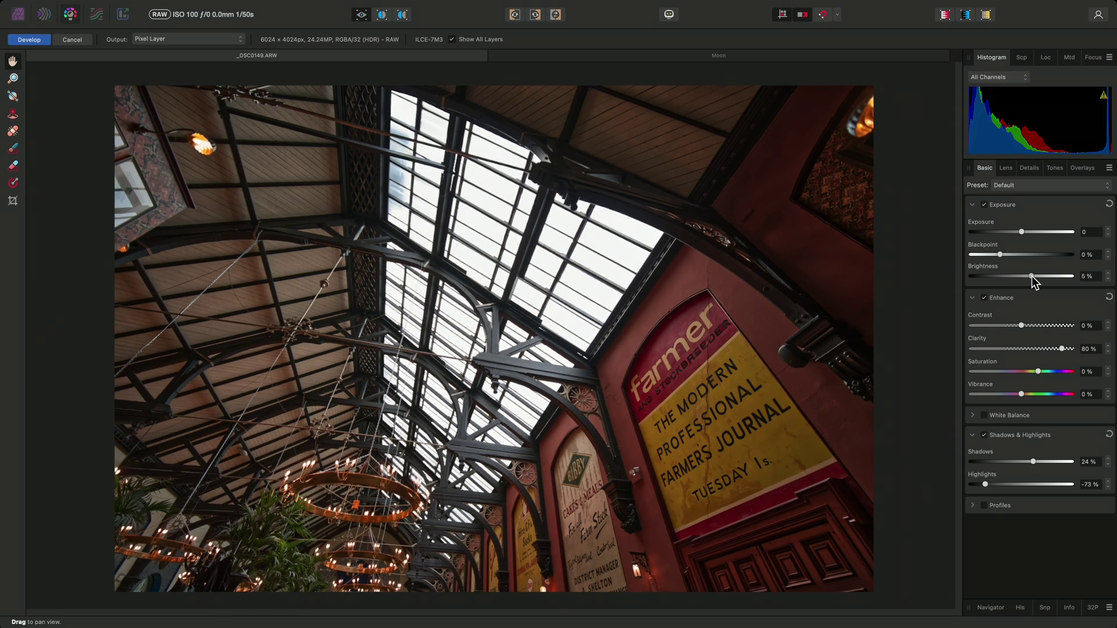
left_click(38, 39)
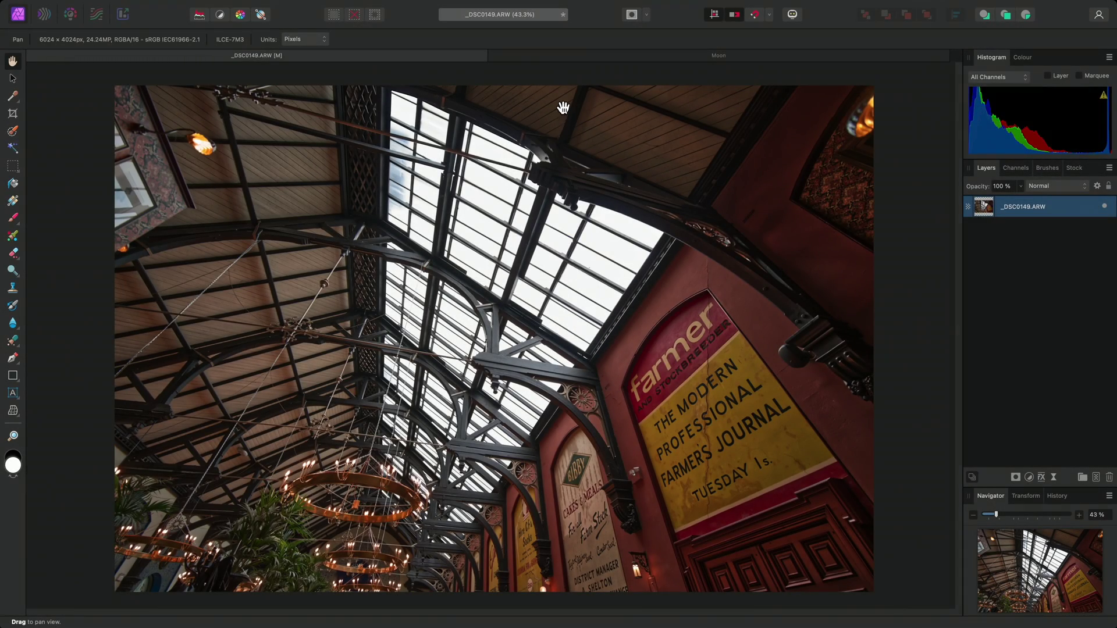
Switch to the Moon document and look up Defringe among both the standard colour filters and the live colour filters.
left_click(575, 58)
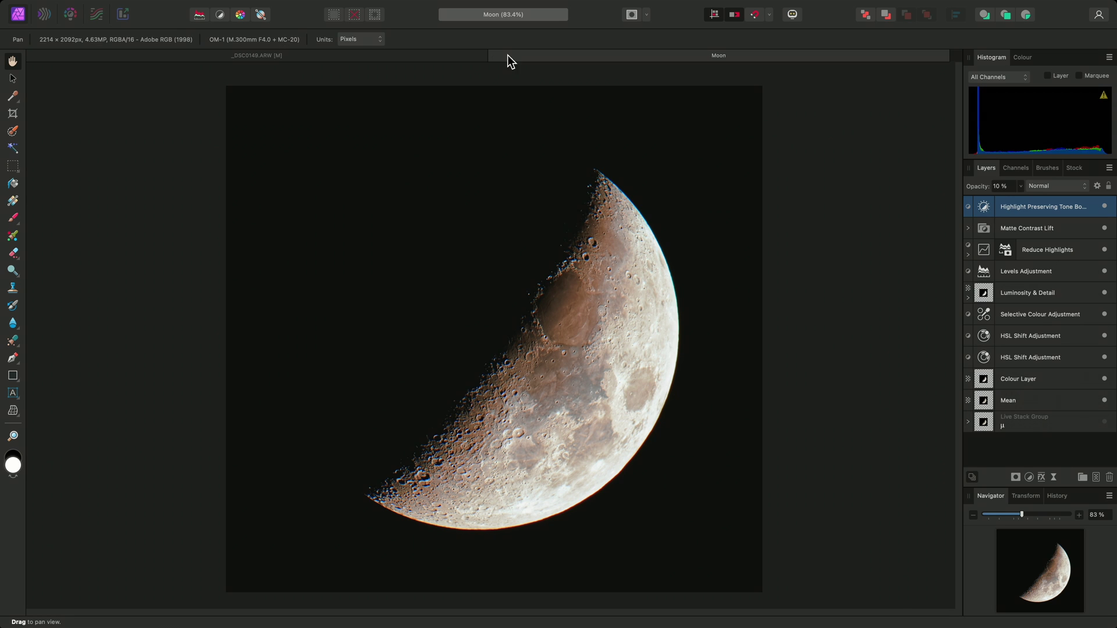
mouse_move(494, 1)
left_click(344, 7)
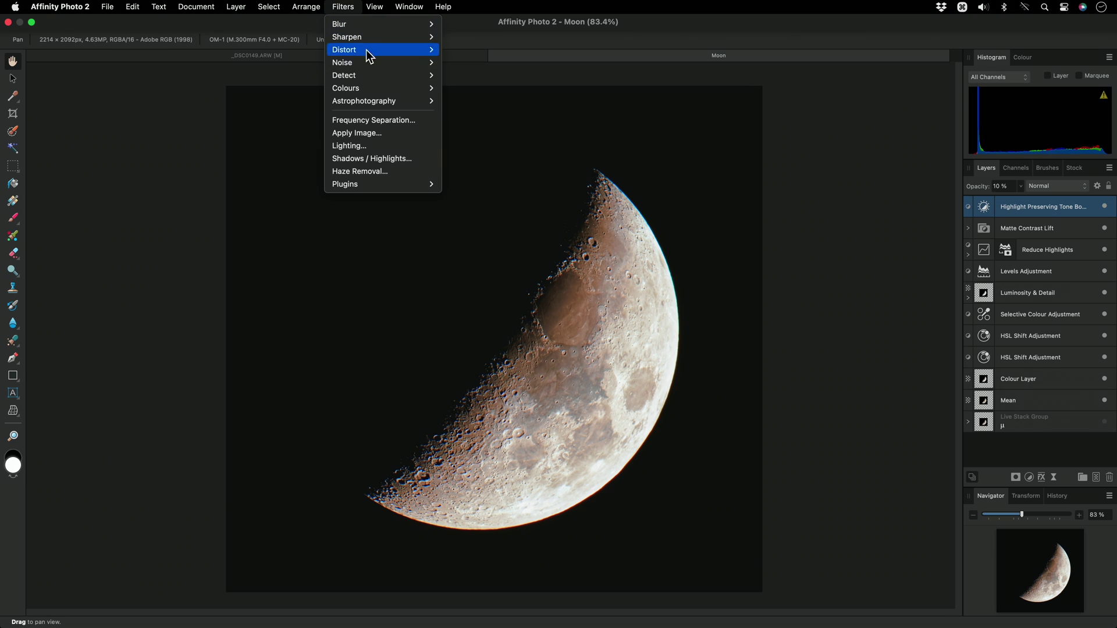
mouse_move(386, 90)
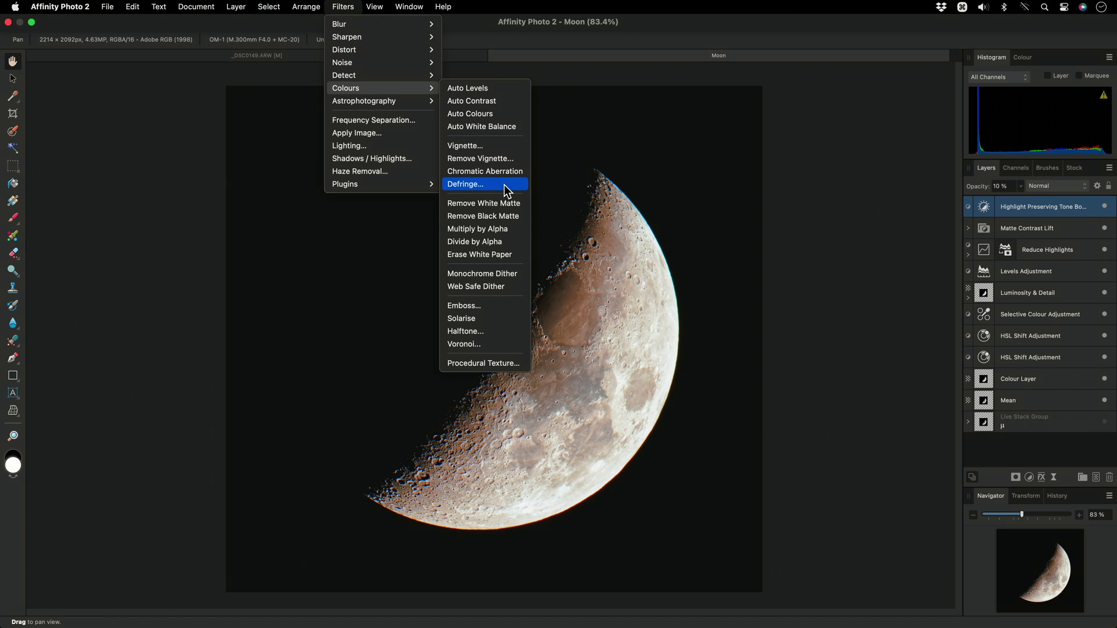
mouse_move(243, 8)
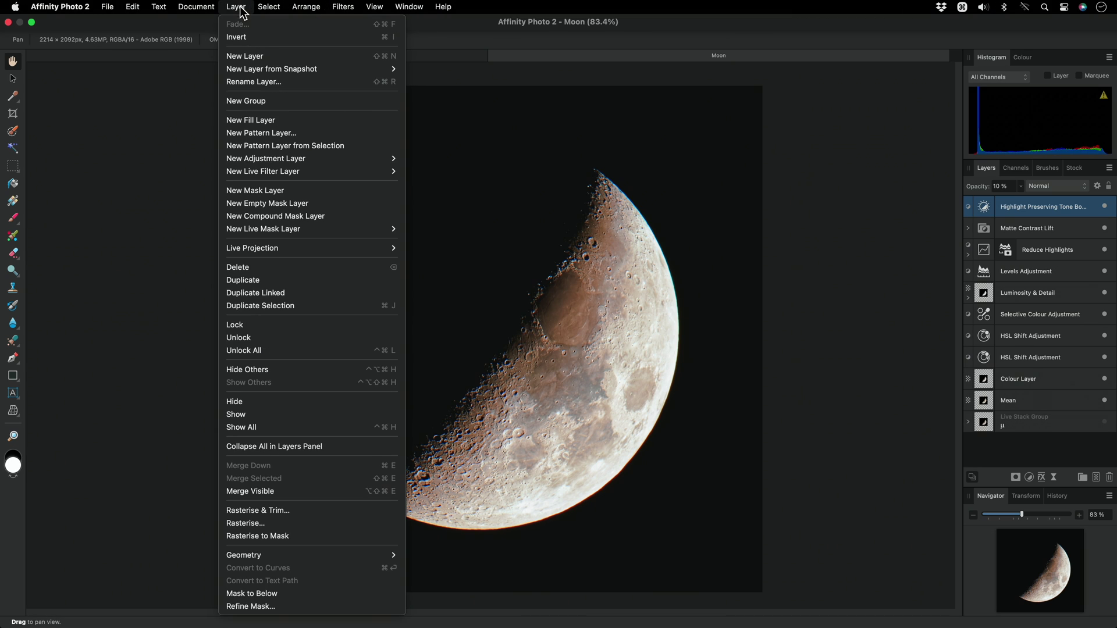
mouse_move(377, 173)
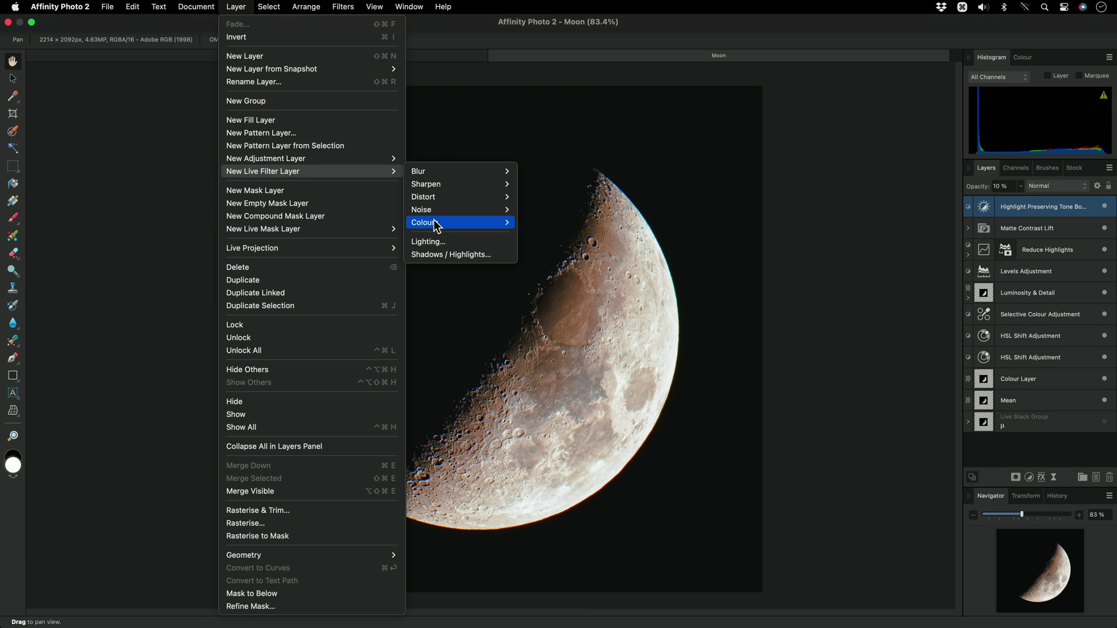
mouse_move(437, 222)
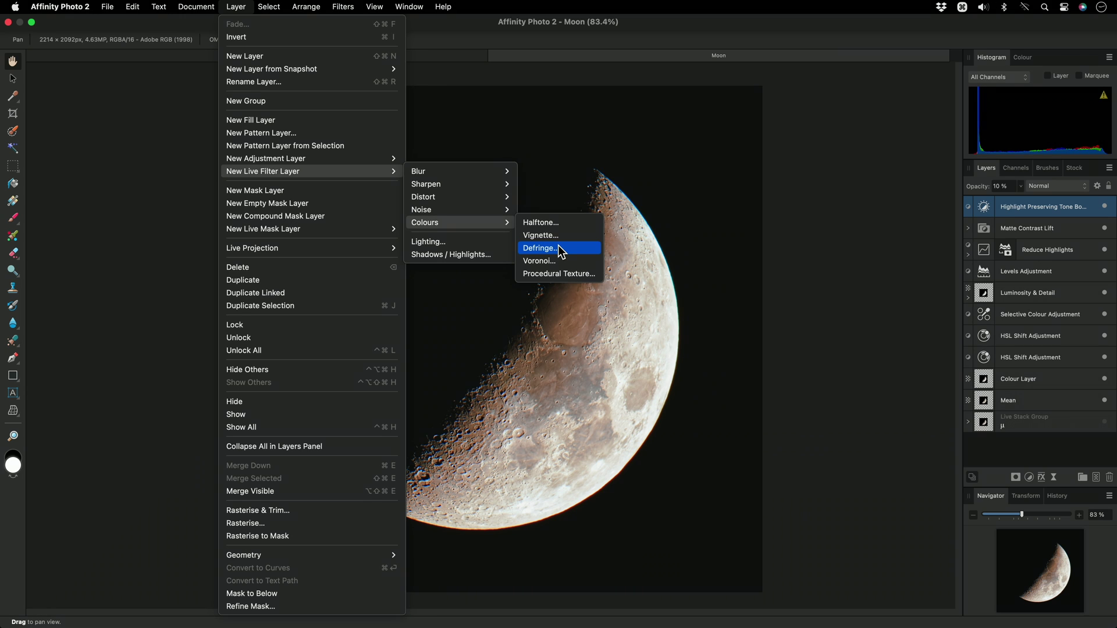
left_click(595, 349)
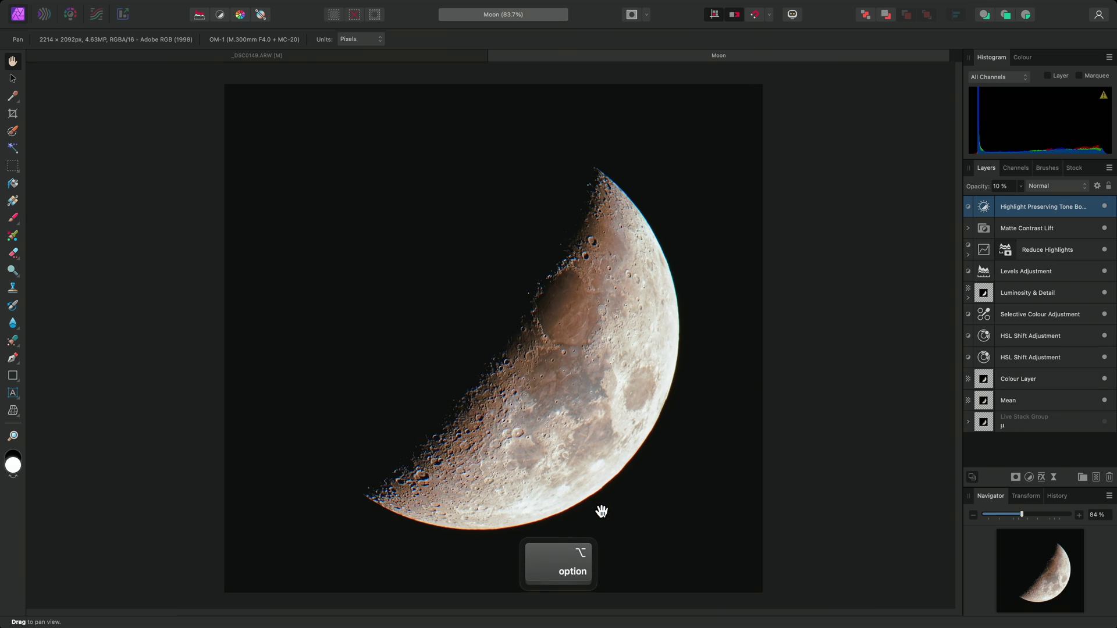
Examine the colour fringing along the moon's outer edge and around the craters near the shadow boundary.
scroll(606, 475, "up", 10, "alt")
left_click_drag(577, 479, 655, 443)
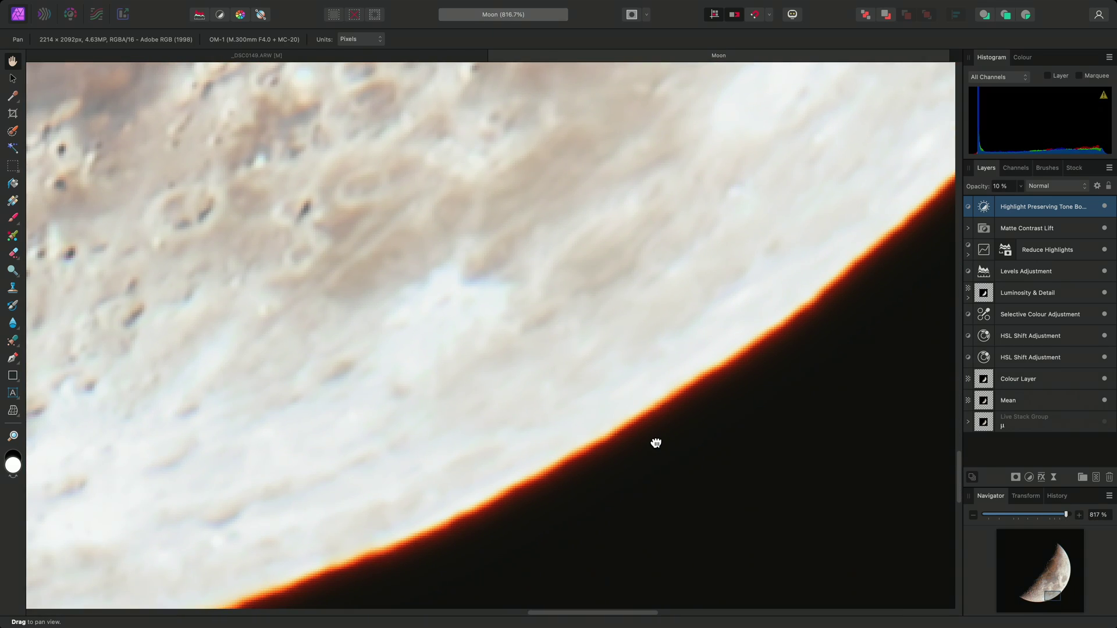
scroll(545, 402, "down", 5, "alt")
scroll(591, 469, "up", 2, "alt")
left_click_drag(591, 469, 671, 321)
scroll(670, 321, "left", 5)
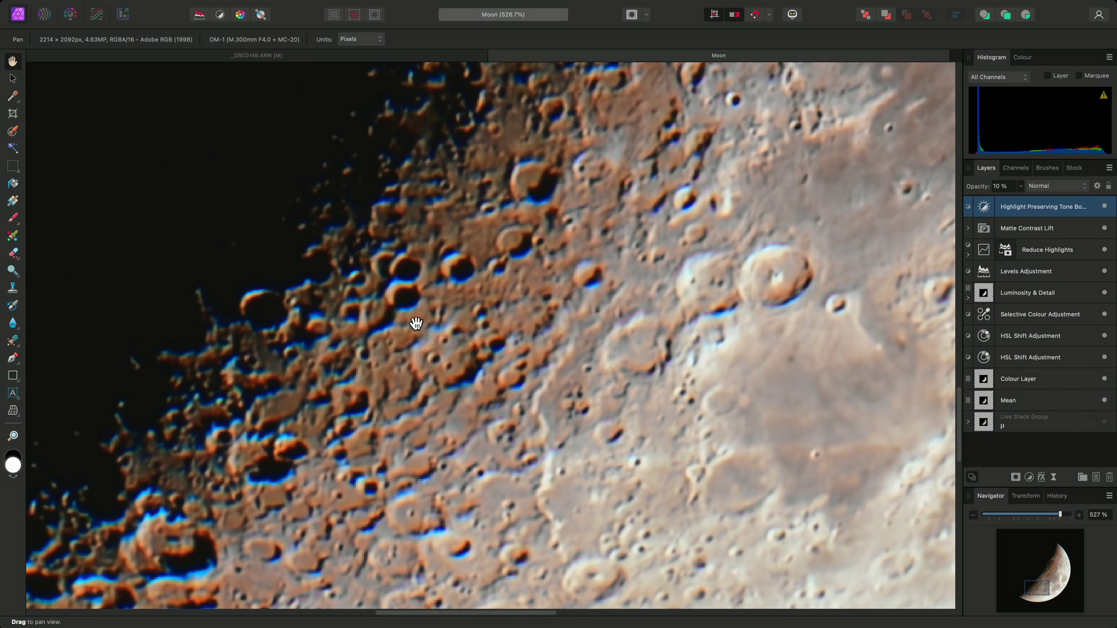
scroll(469, 379, "down", 4, "alt")
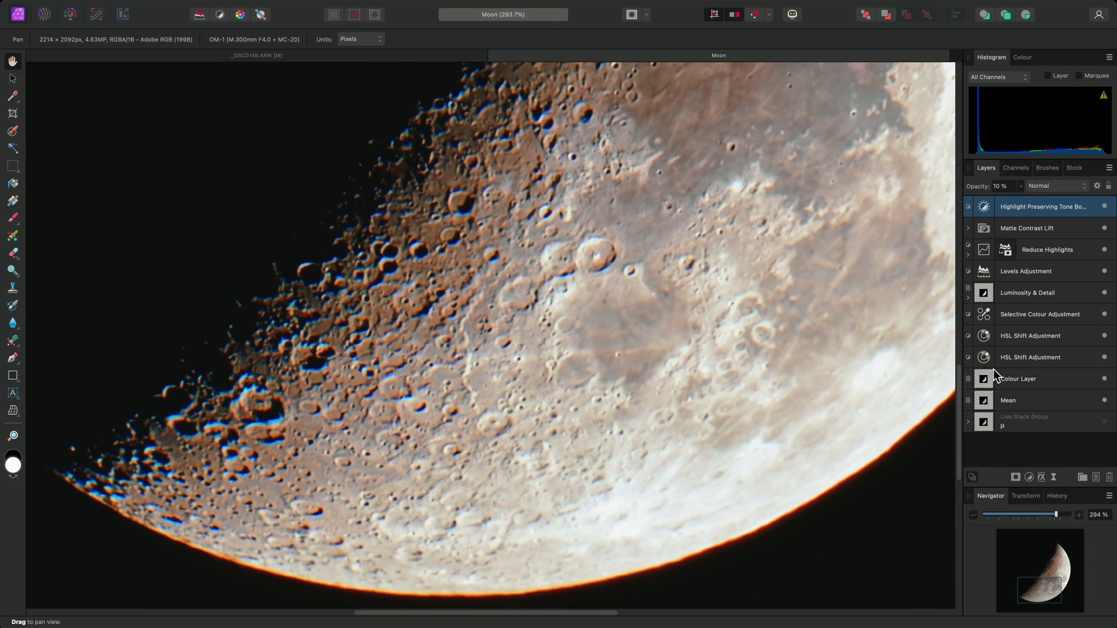
Hide every layer from the topmost one through Colour Layer to inspect the Mean layer, and show them again.
left_click(1031, 379, "shift")
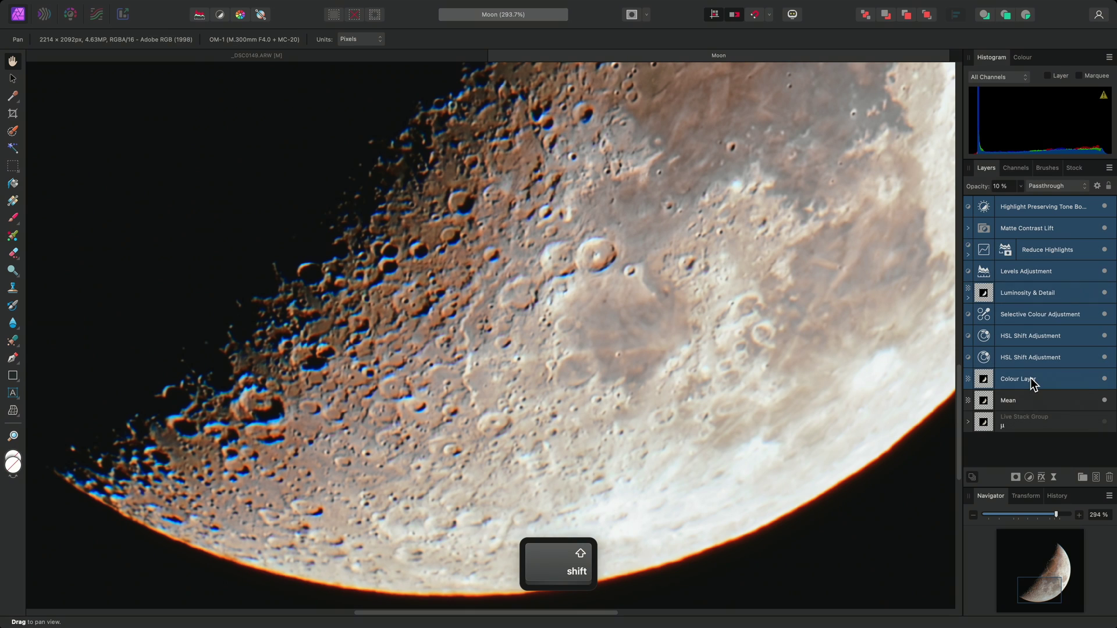
left_click(1102, 379)
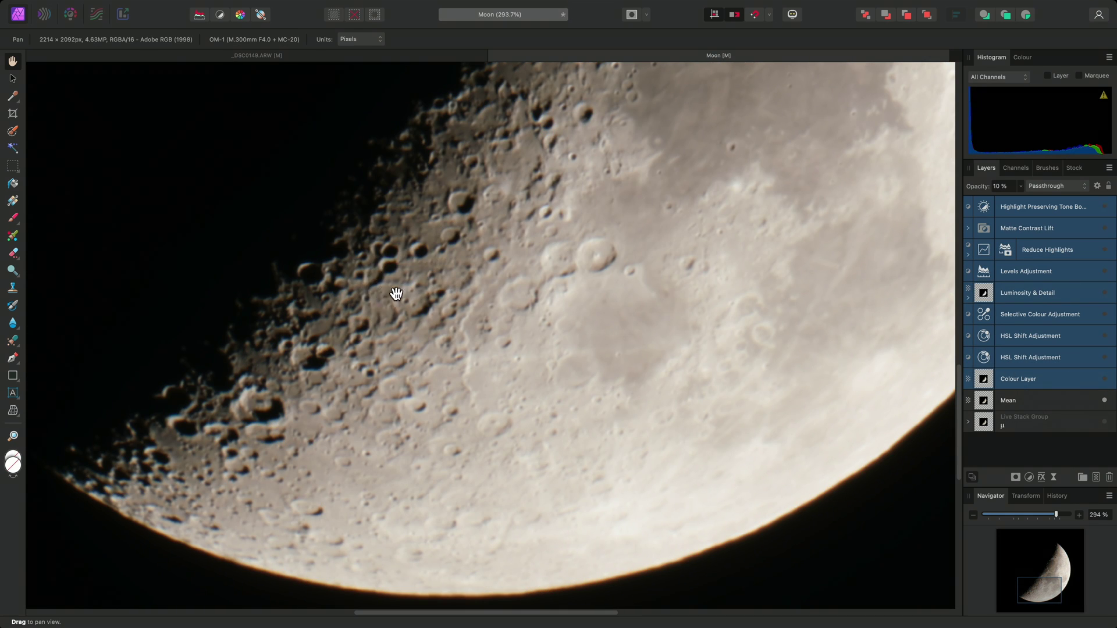
scroll(436, 299, "down", 3)
scroll(437, 299, "right", 3)
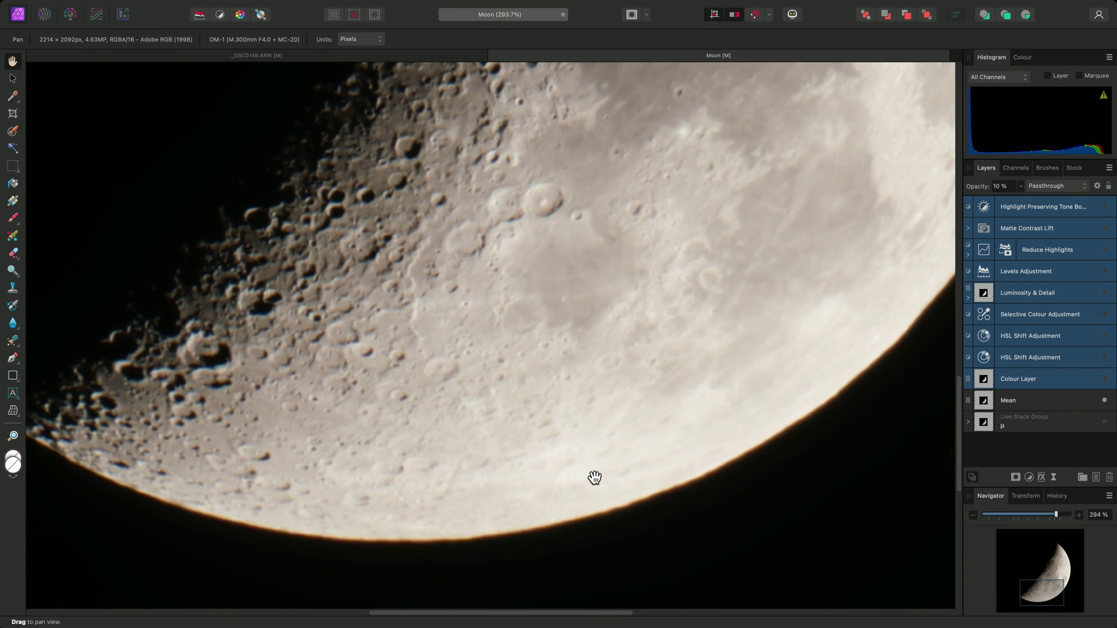
left_click(1104, 380)
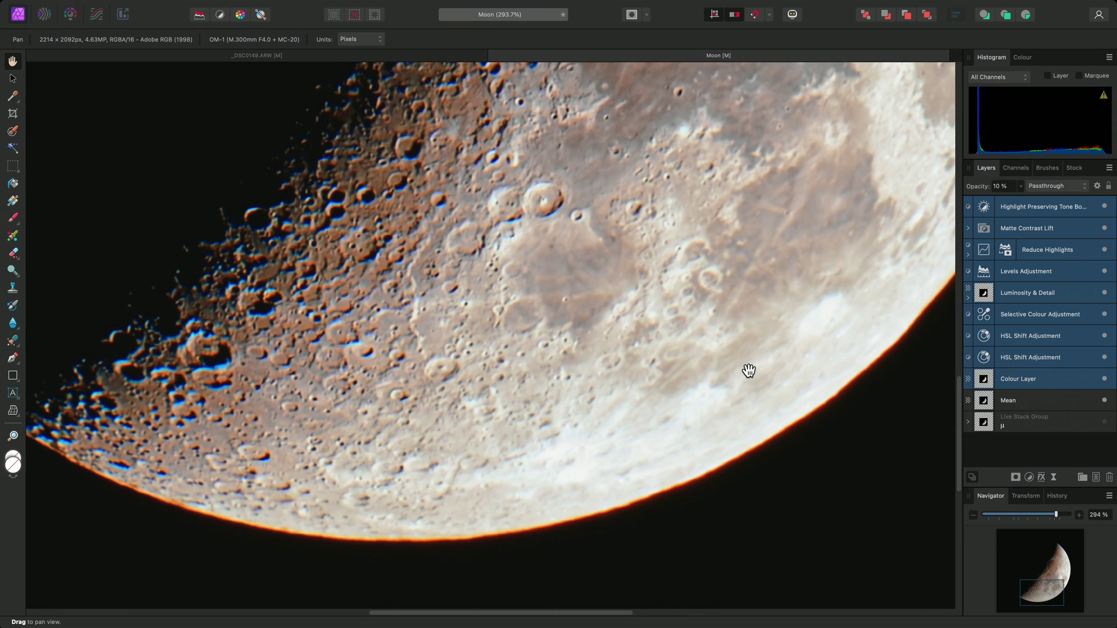
Add a live Defringe filter layer above the topmost adjustment layer of the moon image.
left_click(1014, 208)
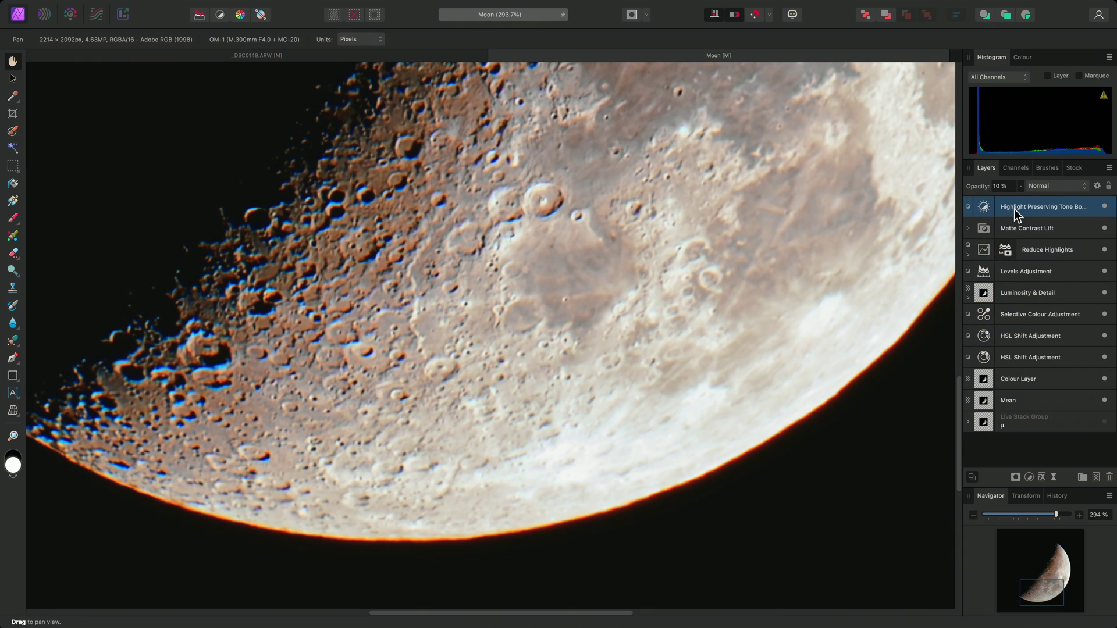
mouse_move(369, 4)
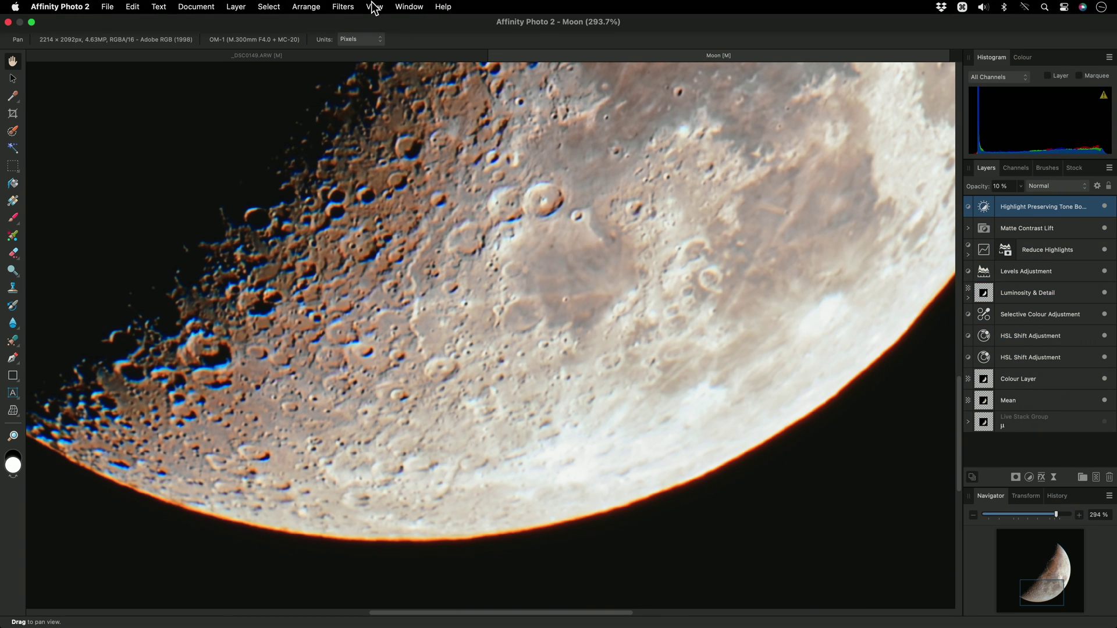
left_click(235, 7)
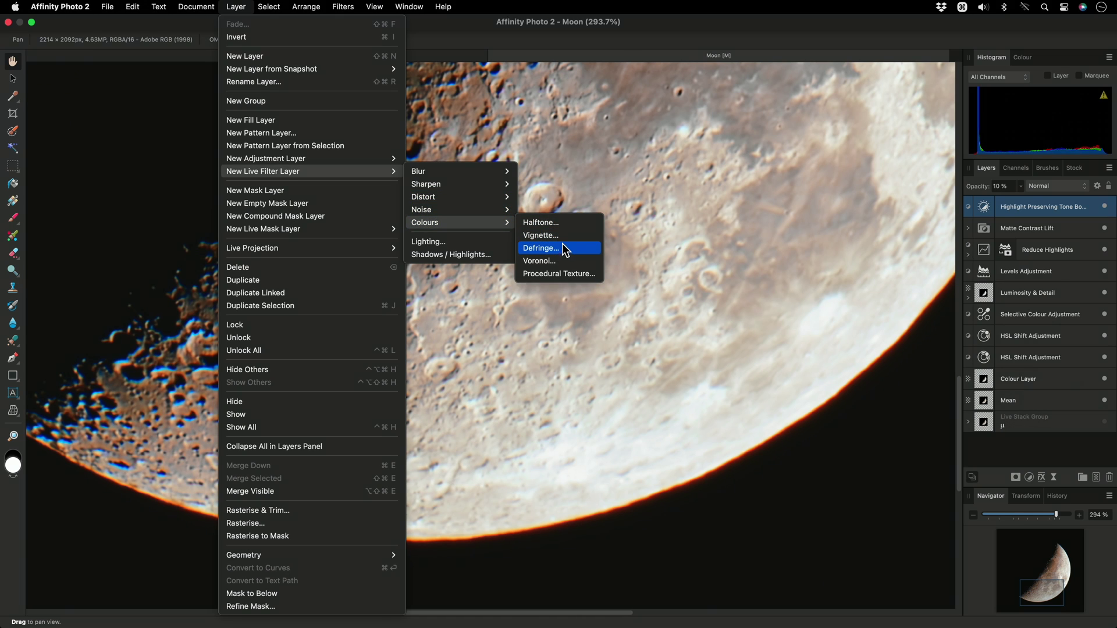
left_click(568, 249)
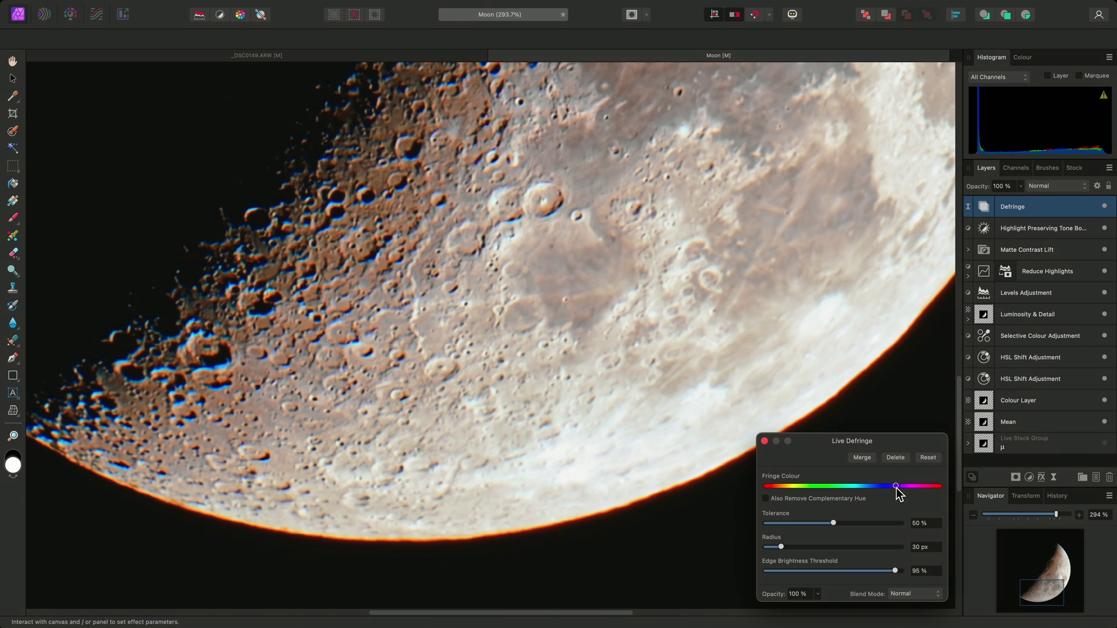
Set the live Defringe to a red fringe colour, 93% tolerance and 14% edge brightness threshold, including complementary hue removal.
left_click_drag(896, 486, 941, 489)
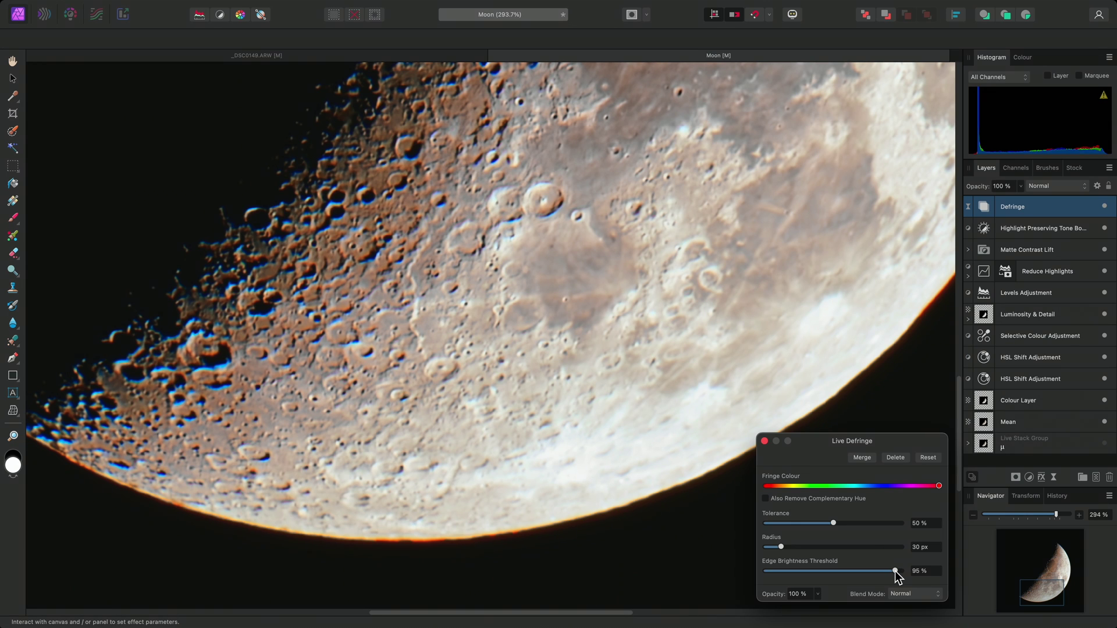
left_click_drag(895, 571, 785, 572)
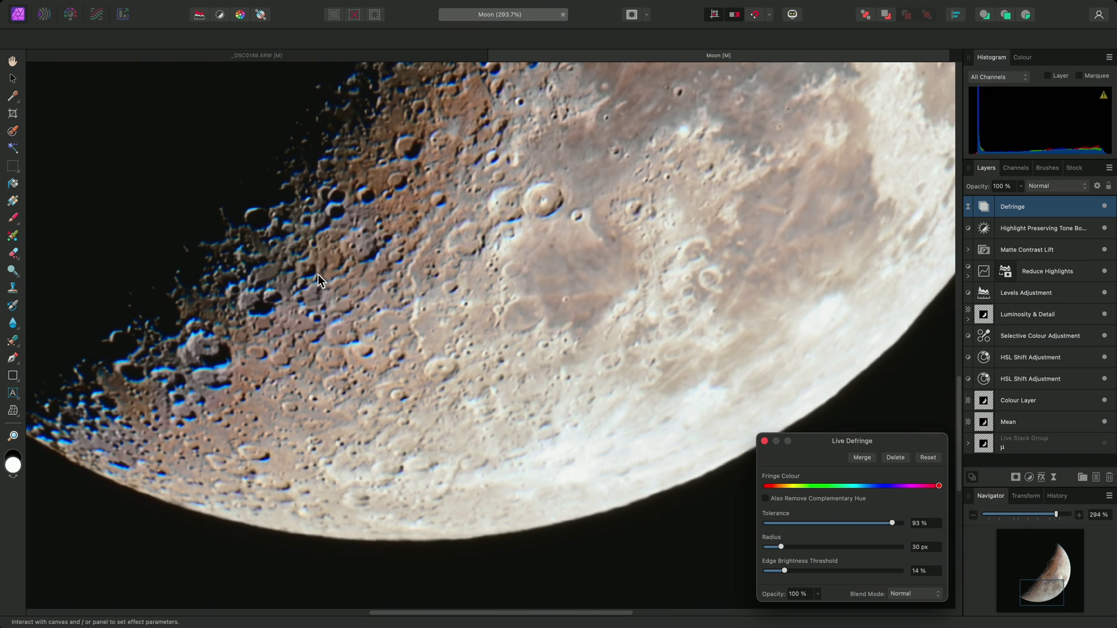
left_click(804, 498)
left_click(765, 441)
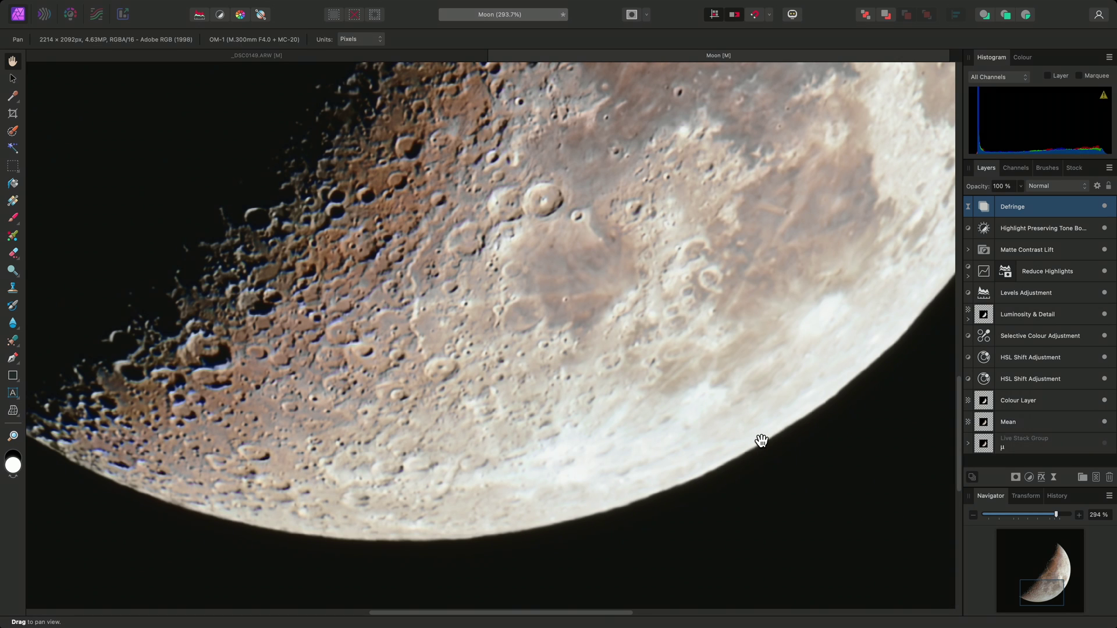
Compare the moon with the Defringe layer off and on, and set its tolerance to 100% and edge brightness threshold to 6%.
left_click(1104, 207)
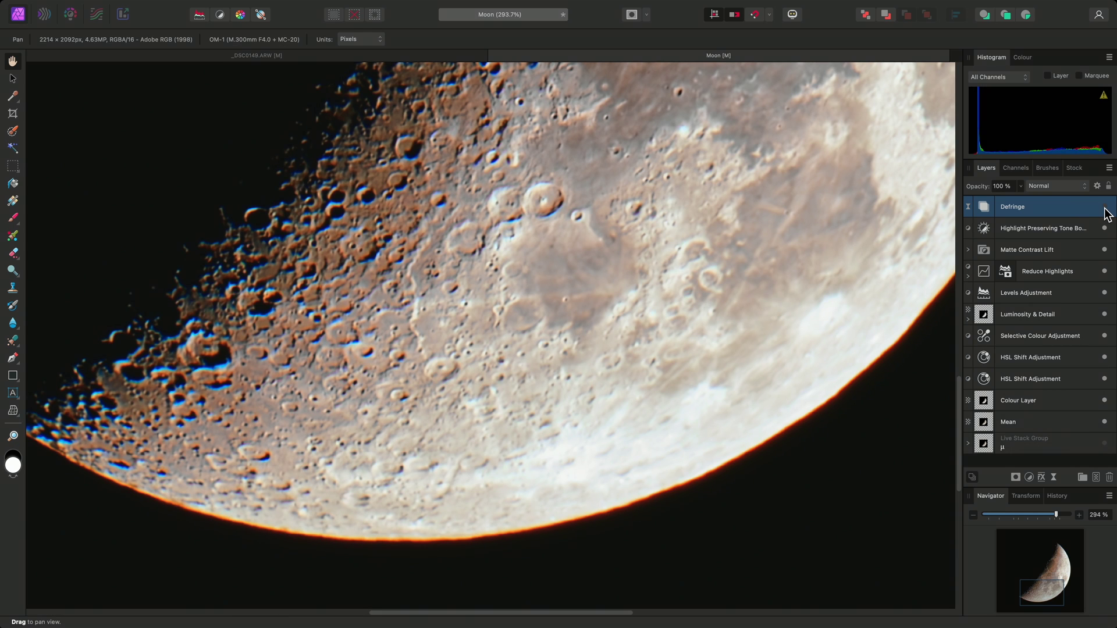
left_click(1104, 207)
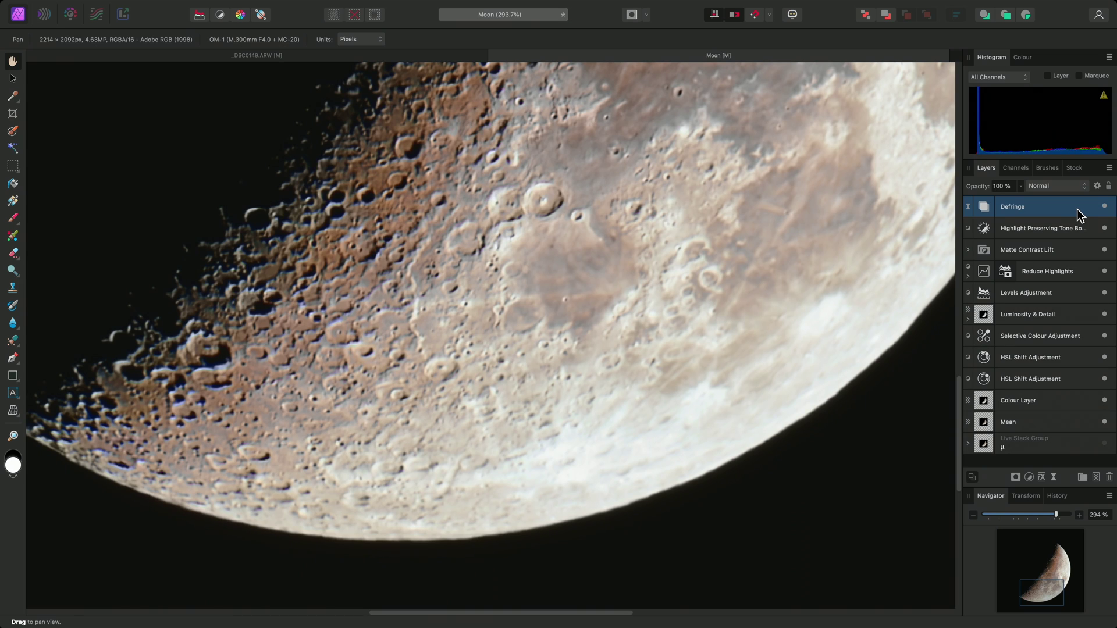
left_click(986, 206)
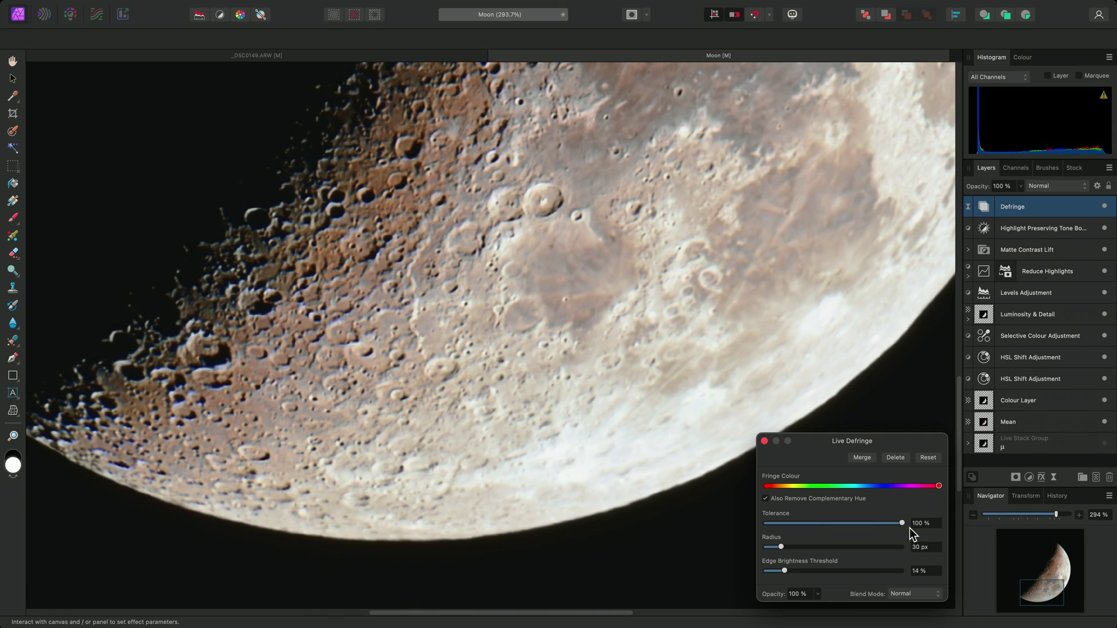
left_click_drag(790, 570, 775, 572)
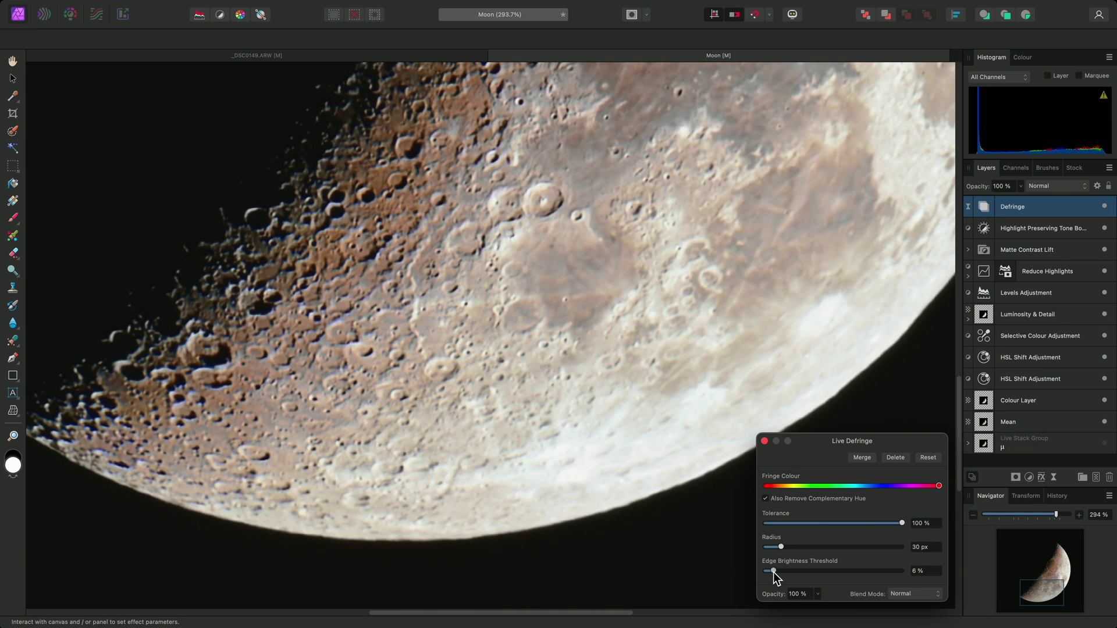